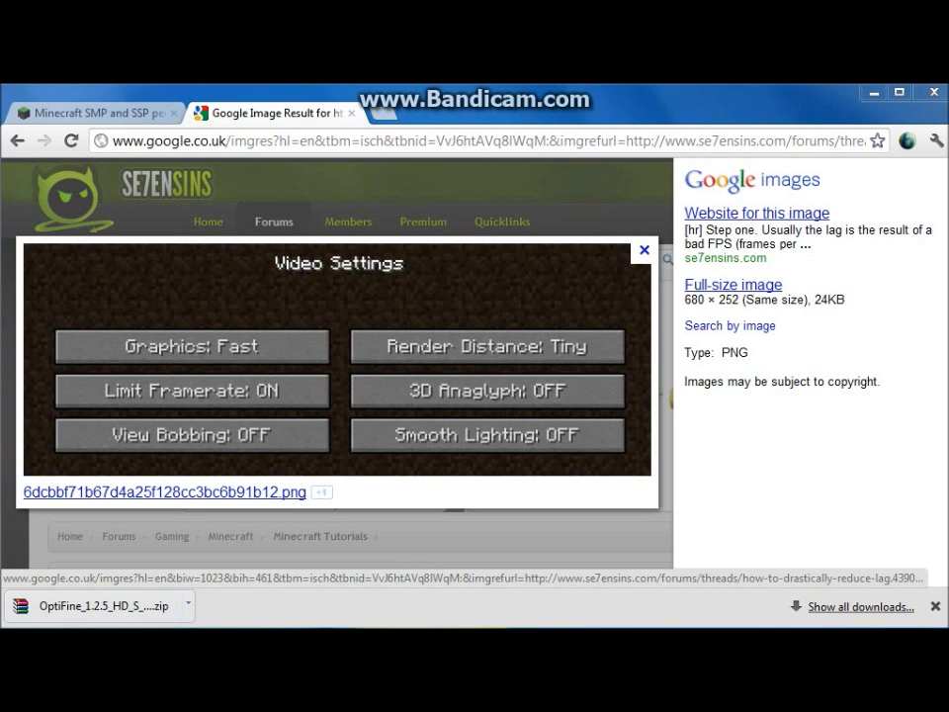
left_click(484, 140)
type("goo")
key("BackSpace")
key("BackSpace")
key("BackSpace")
type("www.google.com")
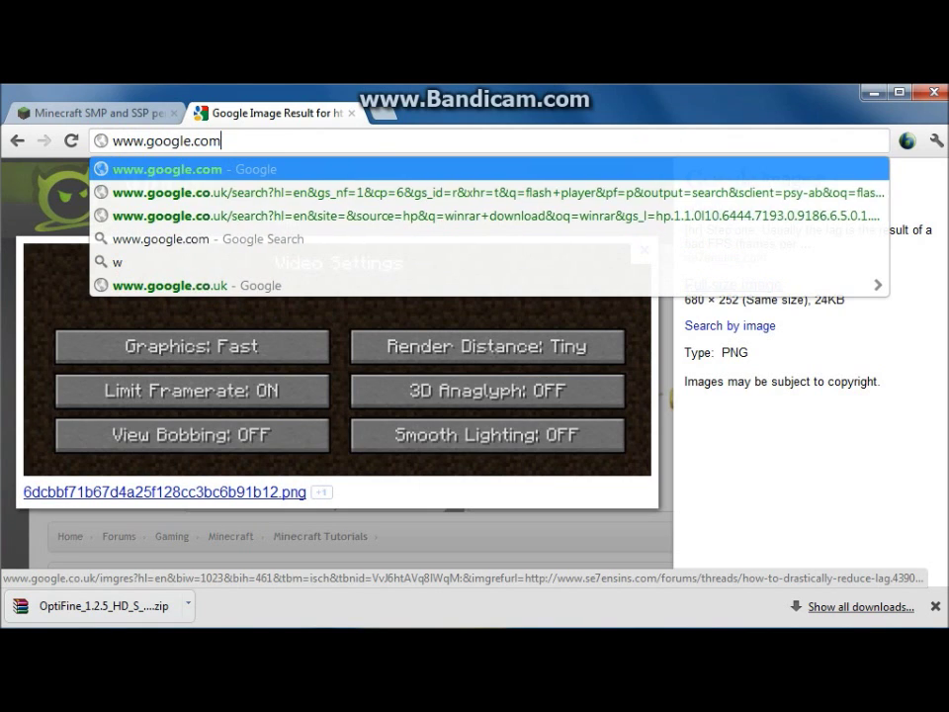
key("Return")
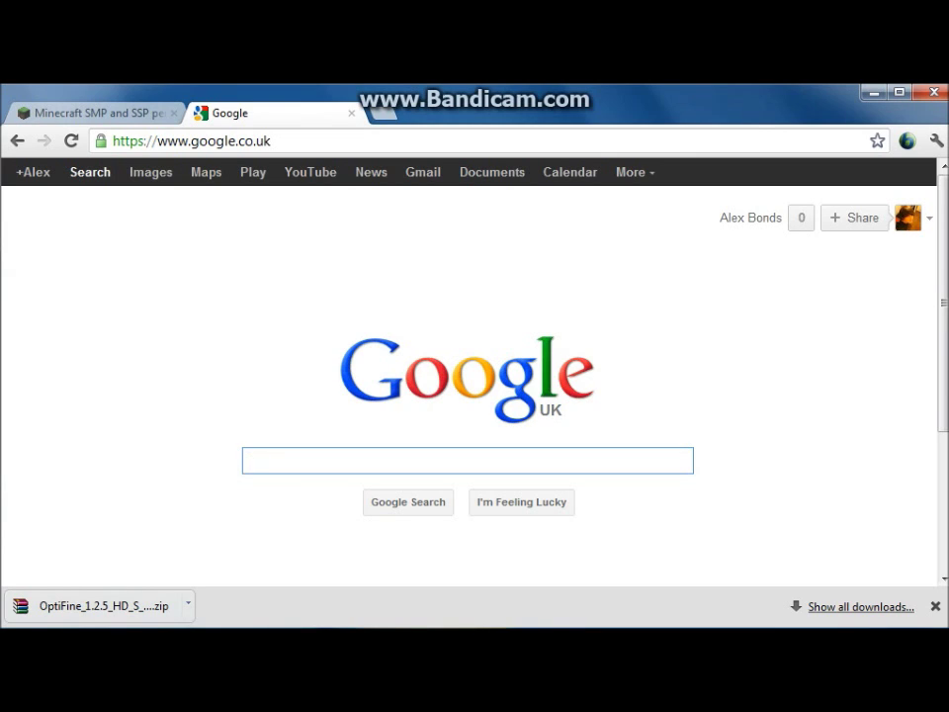
Search Google for 'skindex' and follow The Skindex – Minecraft Skins result
type("skindex")
key("Return")
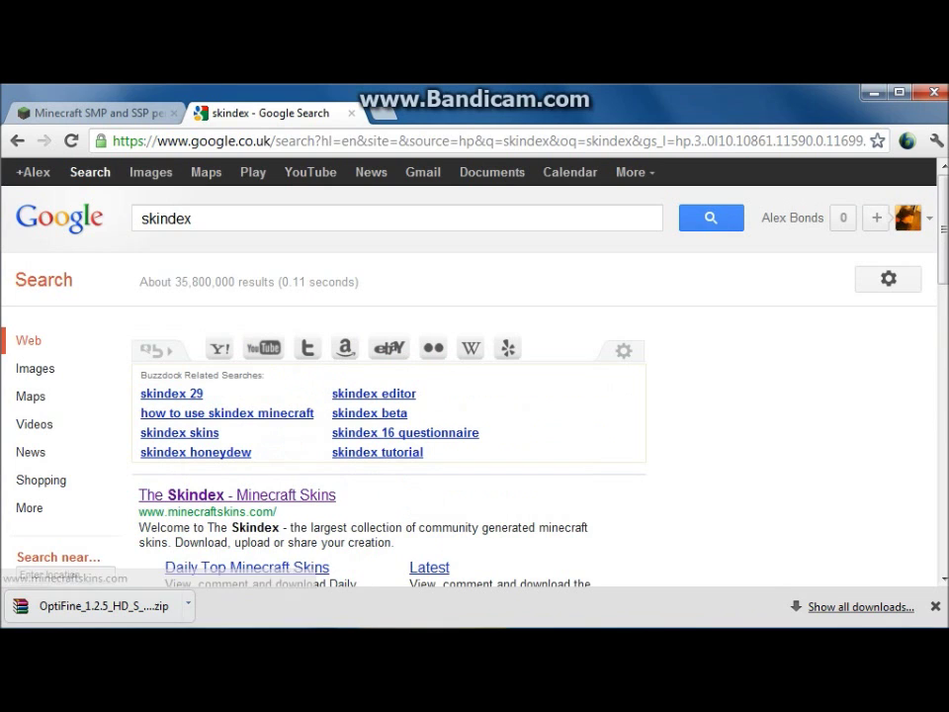
left_click(237, 494)
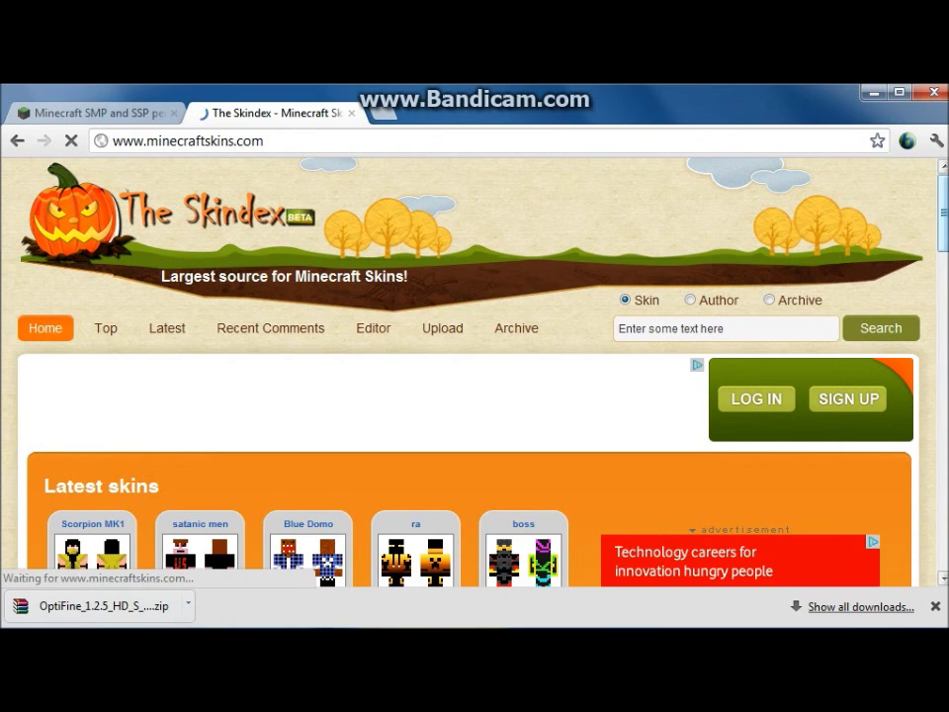
Browse the Latest skins on The Skindex homepage, then put the cursor in the skin search box
scroll(475, 395, "down", 5)
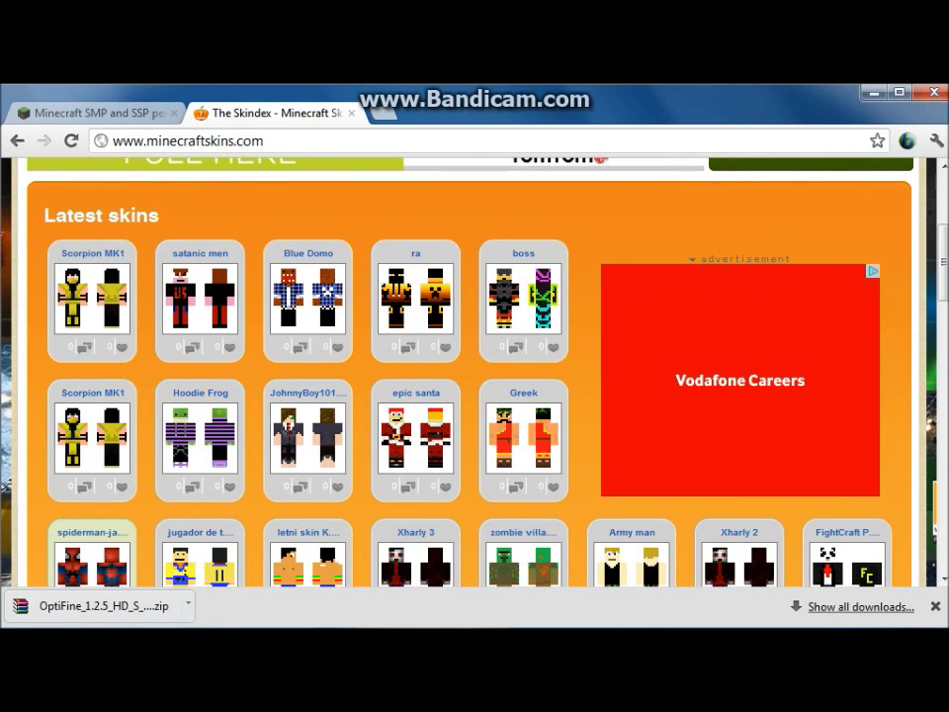
scroll(89, 425, "up", 1)
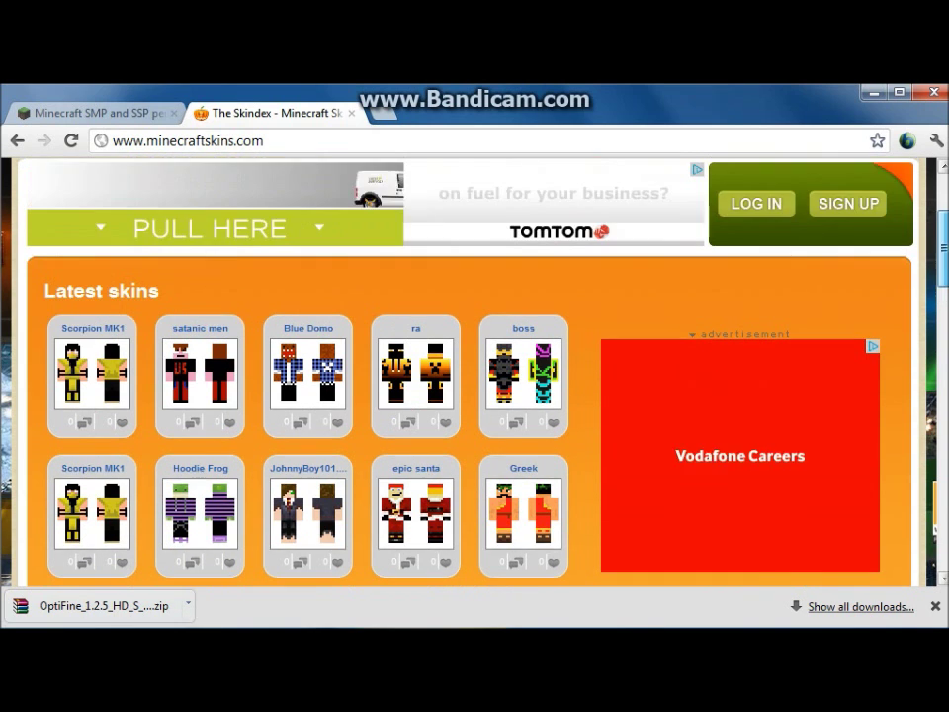
scroll(470, 372, "up", 2)
left_click(726, 263)
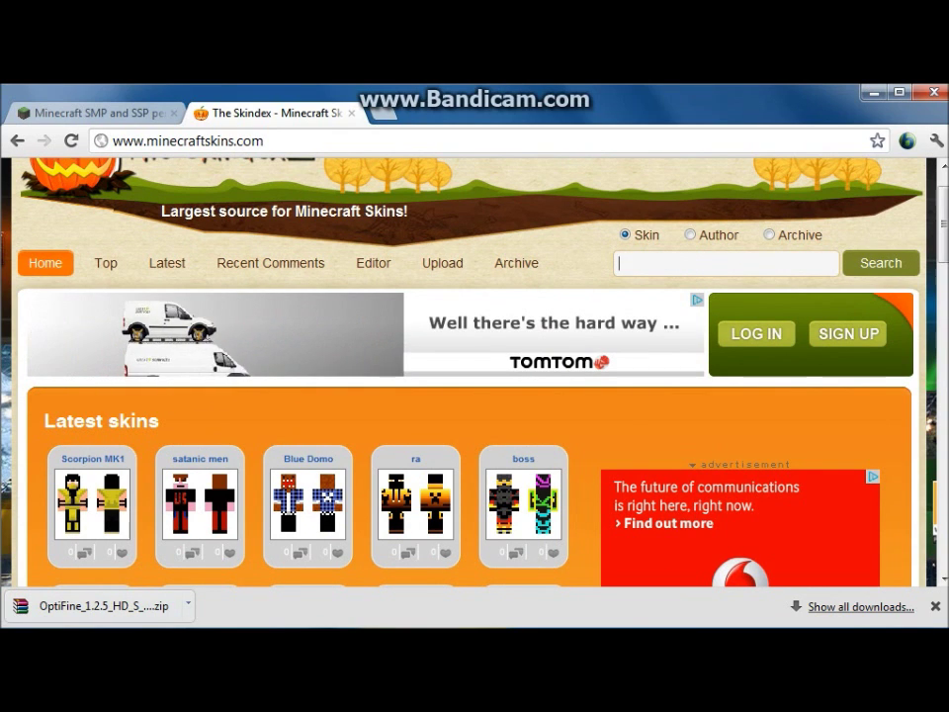
Search The Skindex for 'funny' and scroll through the results
type("funny")
key("Return")
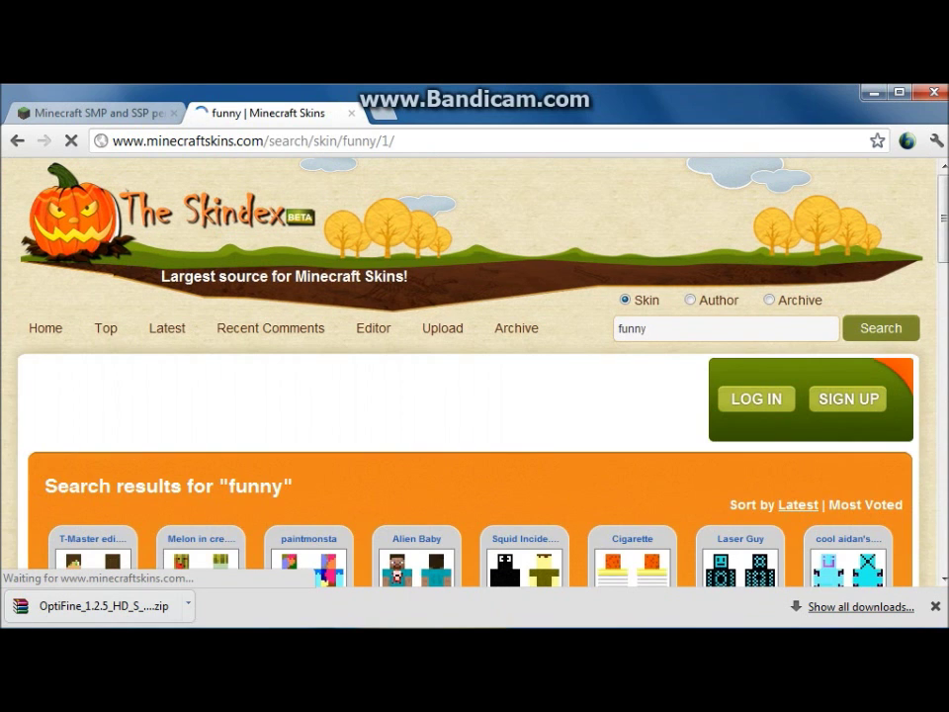
scroll(474, 376, "down", 4)
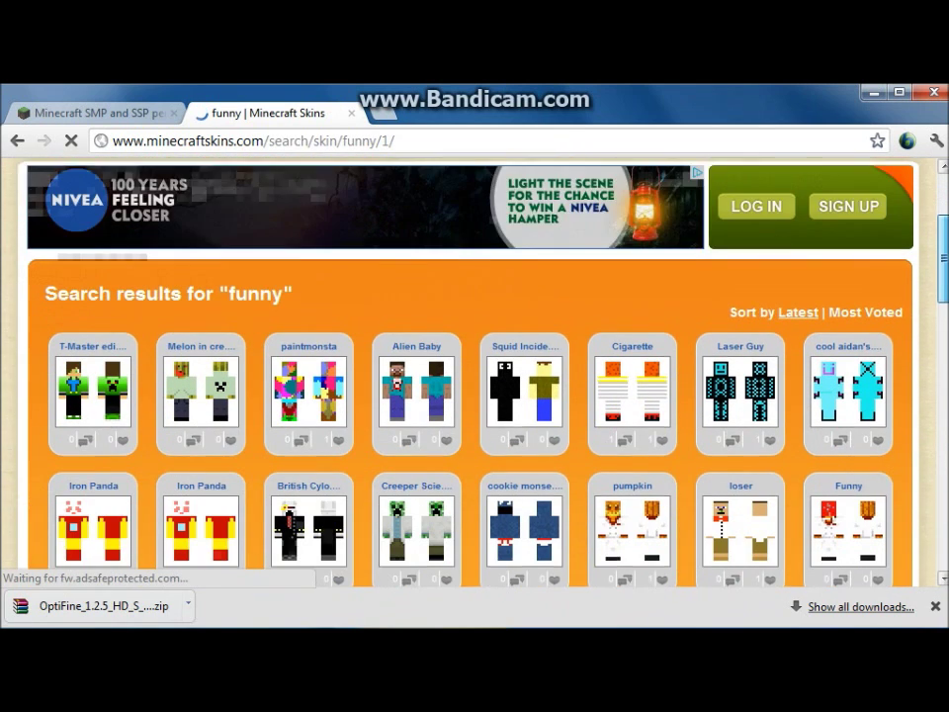
scroll(474, 396, "down", 2)
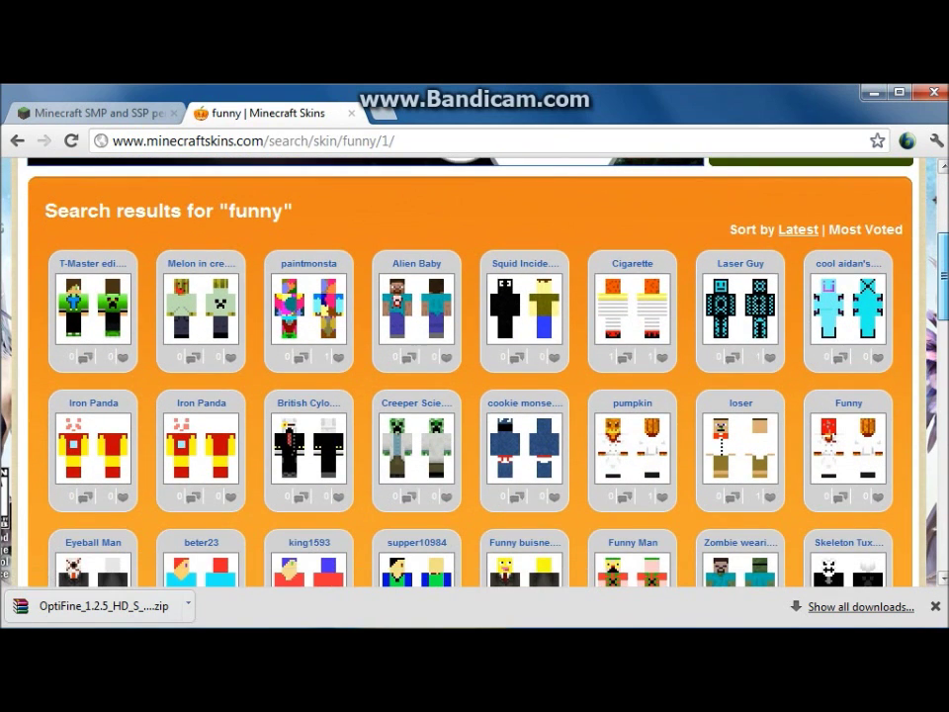
scroll(475, 375, "down", 3)
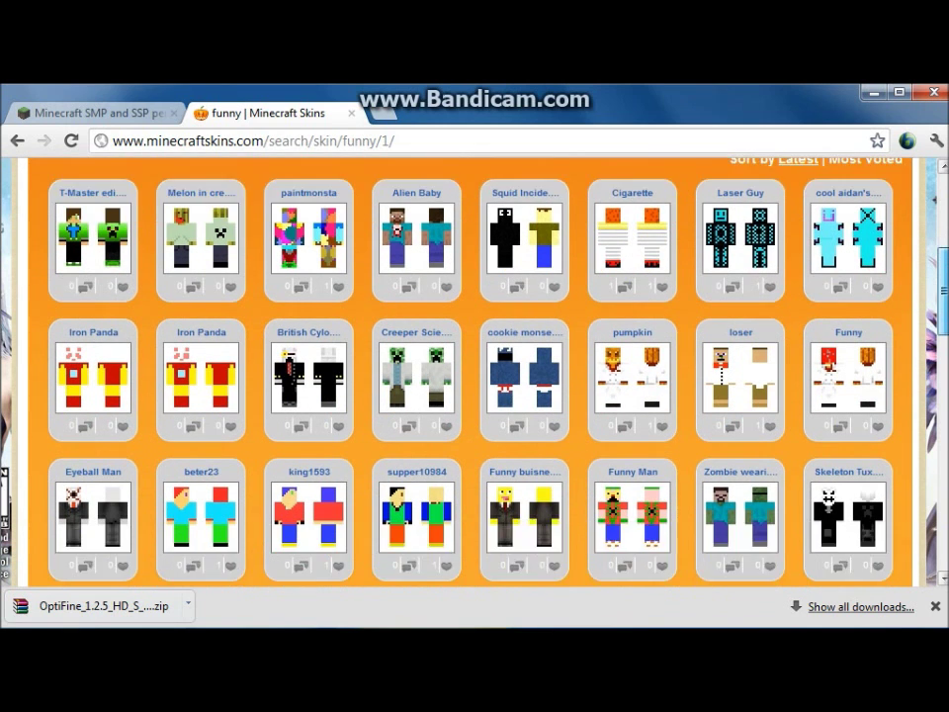
scroll(475, 376, "up", 6)
Replace the search term with 'naked' and run the search
double_click(632, 224)
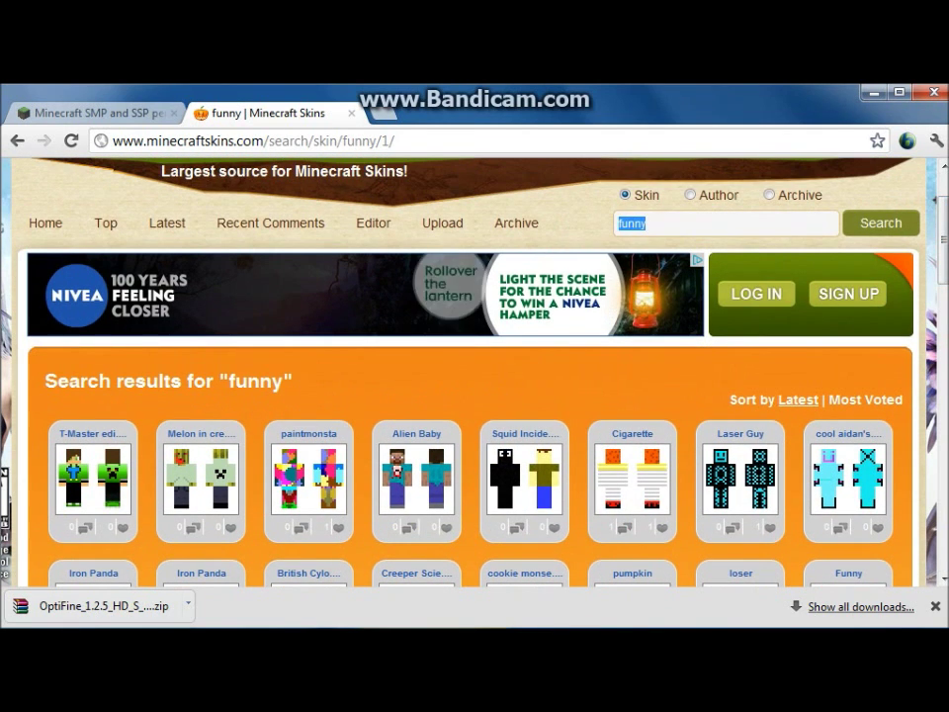
type("naked")
key("Return")
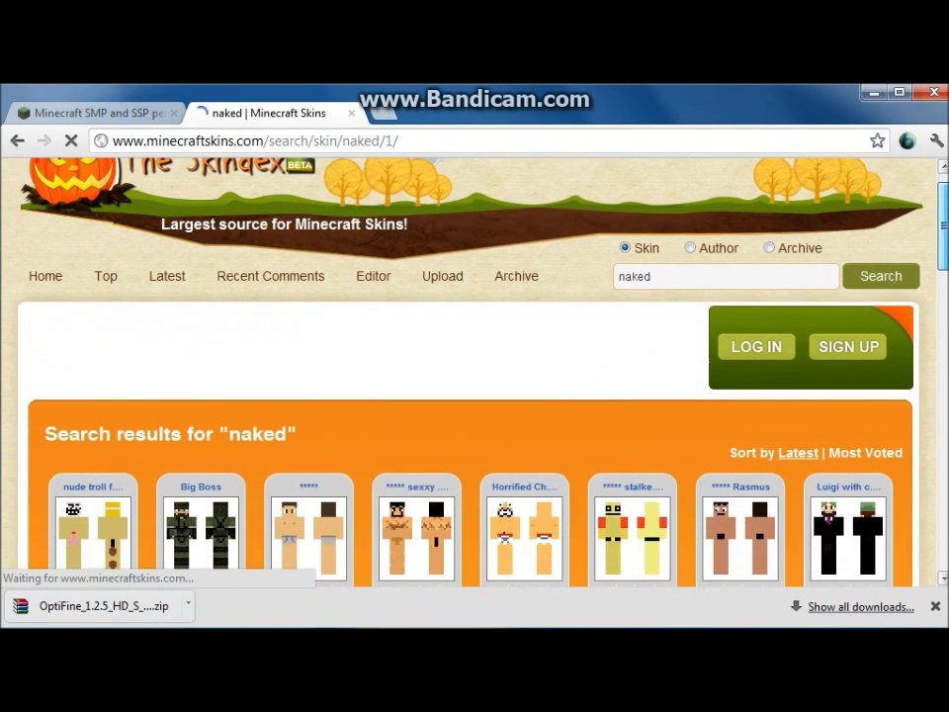
Scroll the results and open the NAKED skin, the third card in the first row
scroll(93, 405, "down", 3)
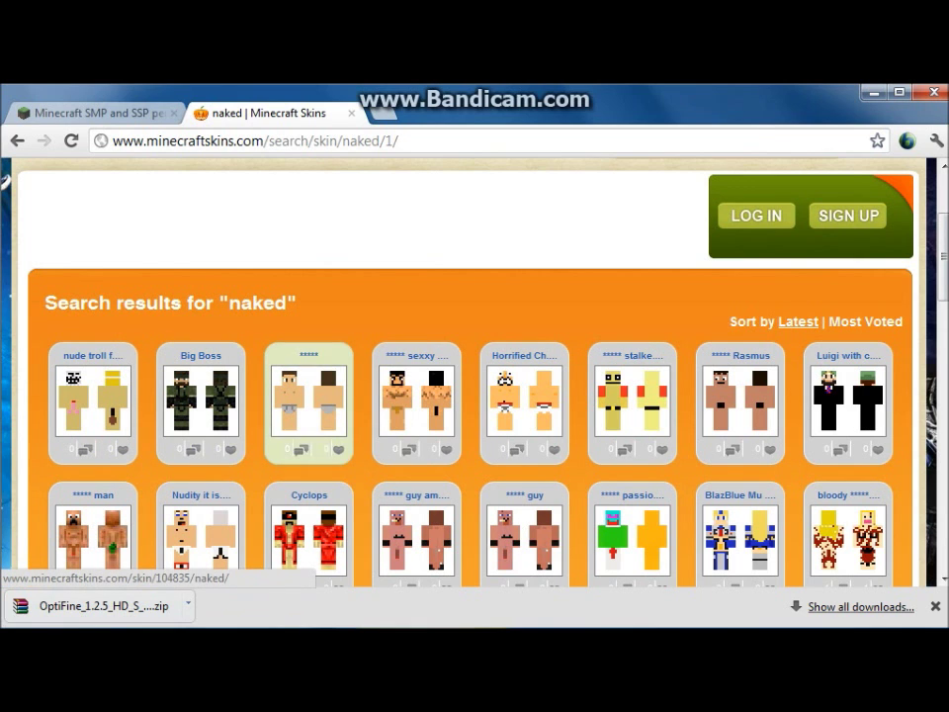
left_click(309, 400)
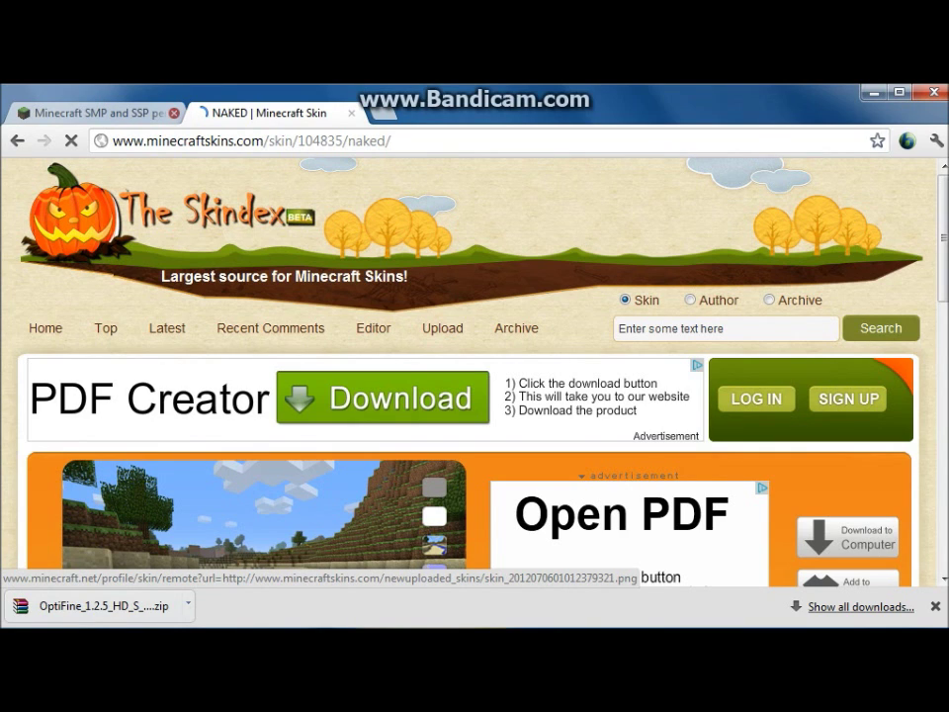
Close the first browser tab, leaving the NAKED skin page open
left_click(174, 113)
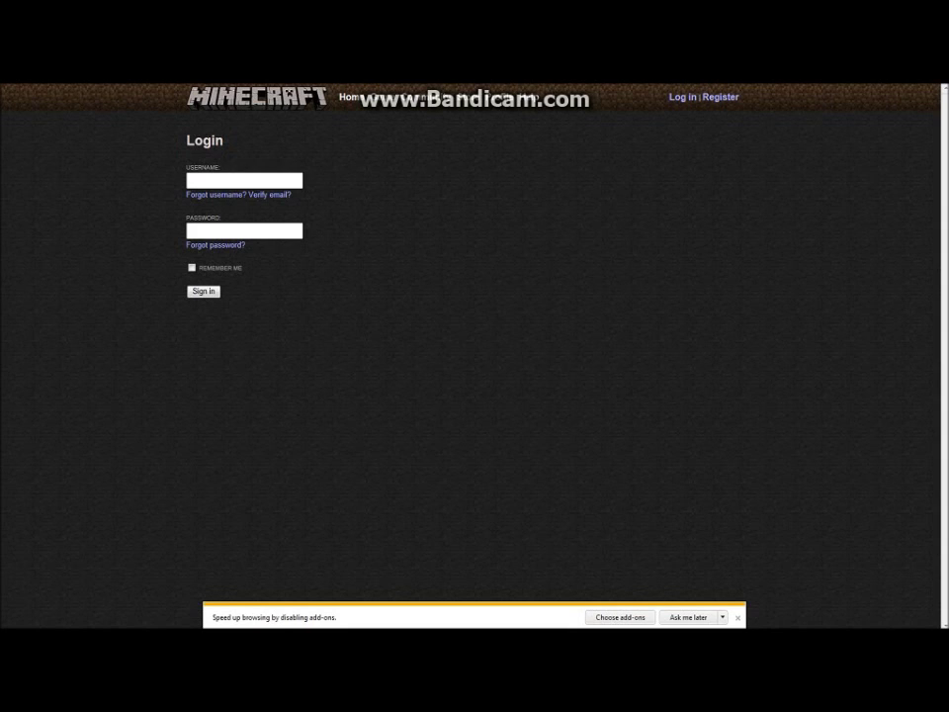
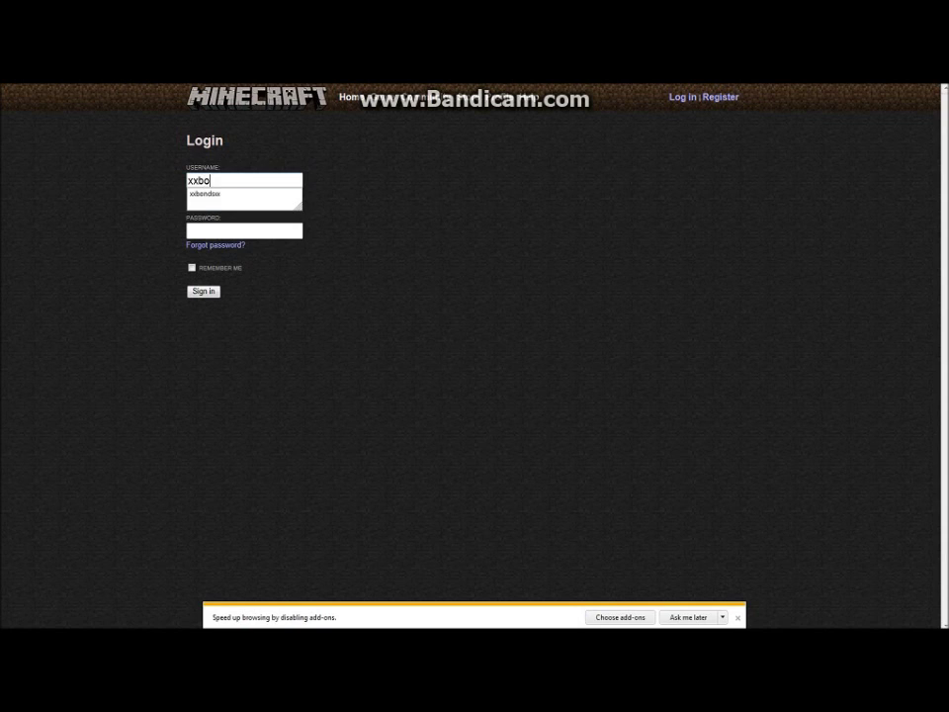
Sign in to Minecraft.net by entering the account username and submitting the login details
left_click(233, 230)
key("Return")
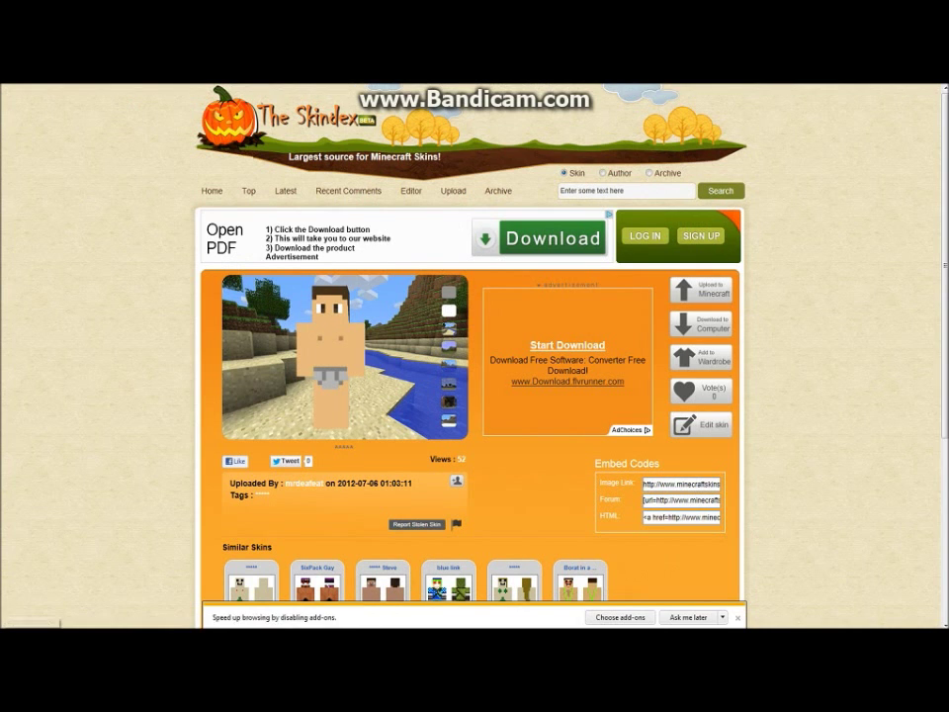
Upload the NAKED skin to the Minecraft account from its Skindex page
left_click(700, 291)
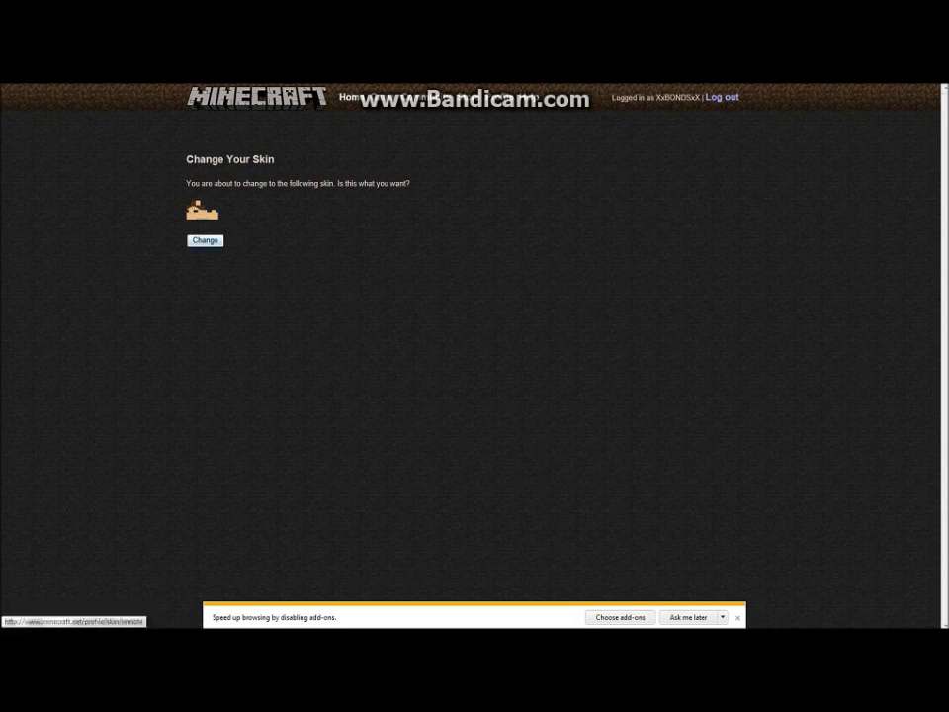
Confirm the skin change on Minecraft.net, then switch back to The Skindex tab
left_click(205, 240)
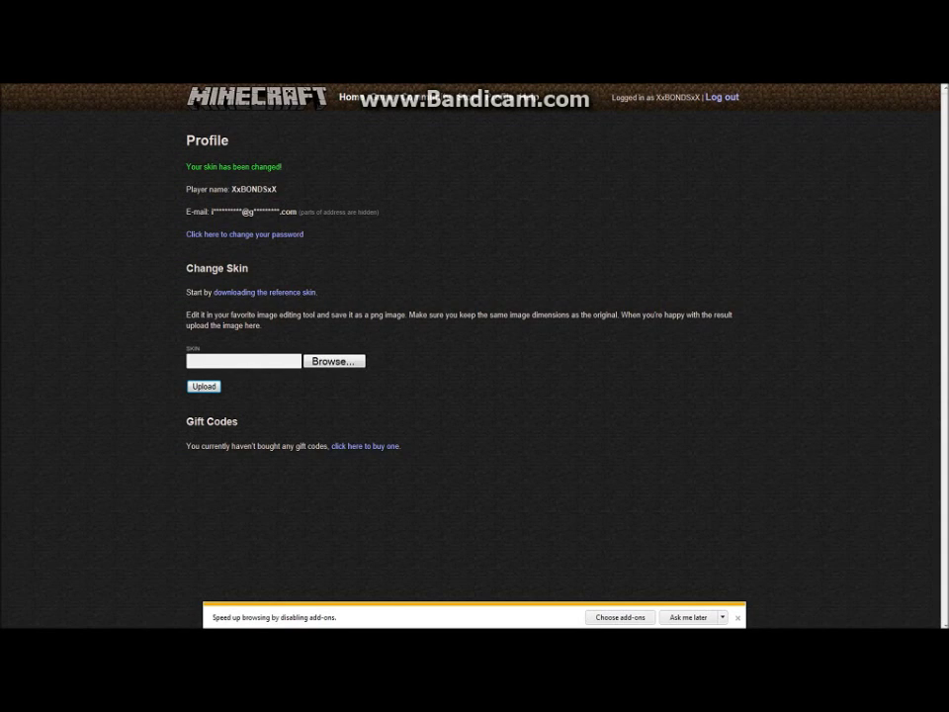
left_click_drag(213, 211, 228, 235)
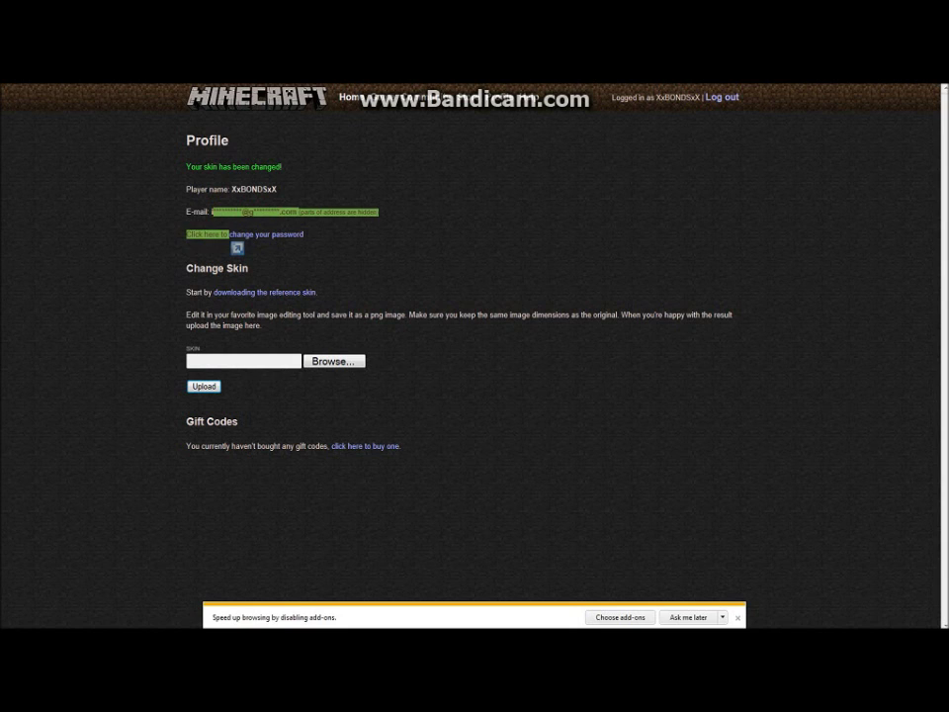
left_click(296, 242)
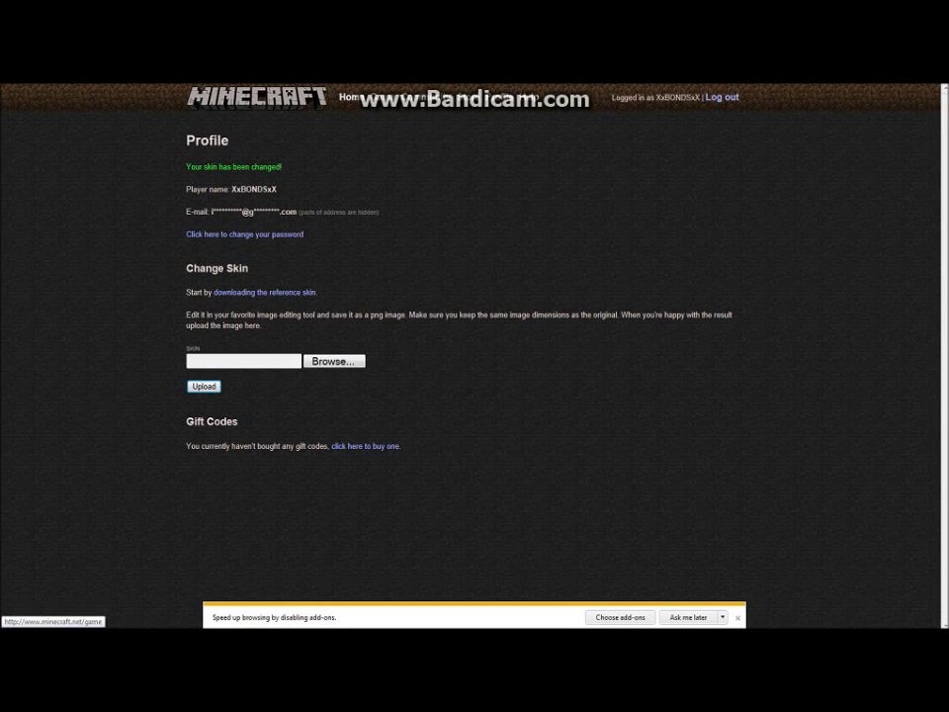
key("ctrl+Tab")
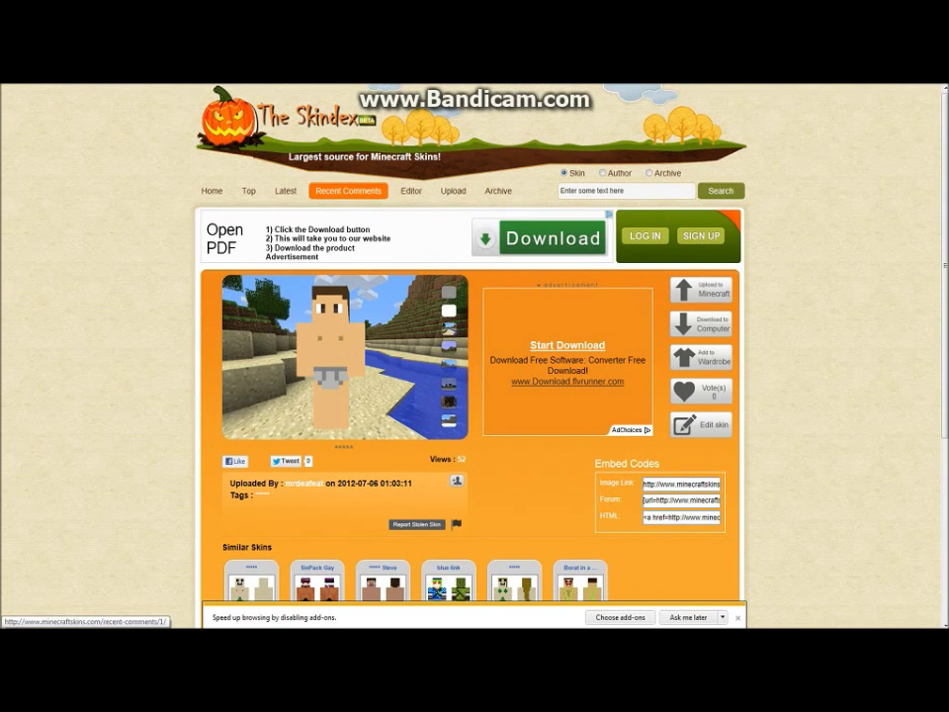
Open The Skindex skin Editor from the navigation bar
left_click(412, 191)
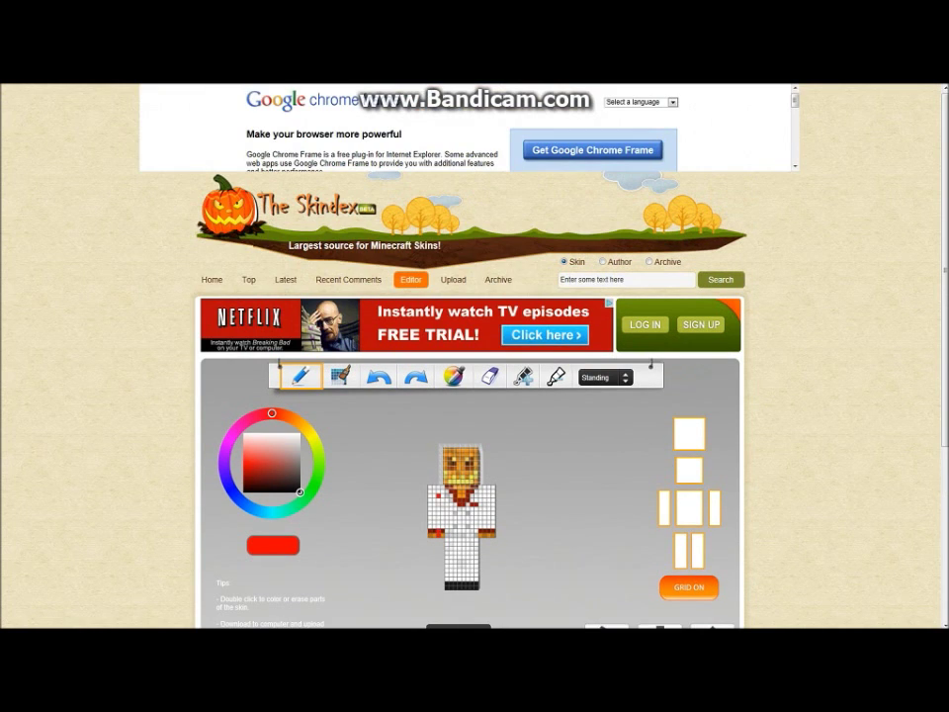
Paint red strokes over the lower torso and legs, then the upper torso and arms
mouse_move(450, 541)
left_mouse_down()
mouse_move(460, 539)
mouse_move(463, 572)
mouse_move(450, 554)
mouse_move(475, 542)
mouse_move(478, 569)
mouse_move(455, 577)
left_mouse_up()
scroll(474, 395, "down", 2)
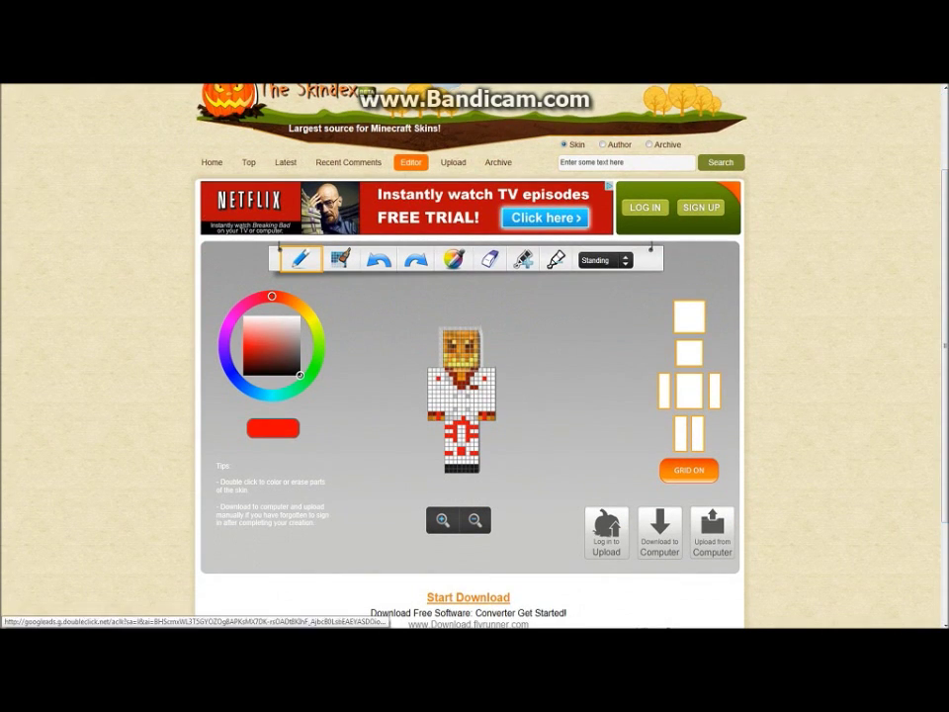
mouse_move(477, 386)
left_mouse_down()
mouse_move(457, 403)
mouse_move(468, 416)
mouse_move(481, 392)
left_mouse_up()
scroll(532, 366, "down", 1)
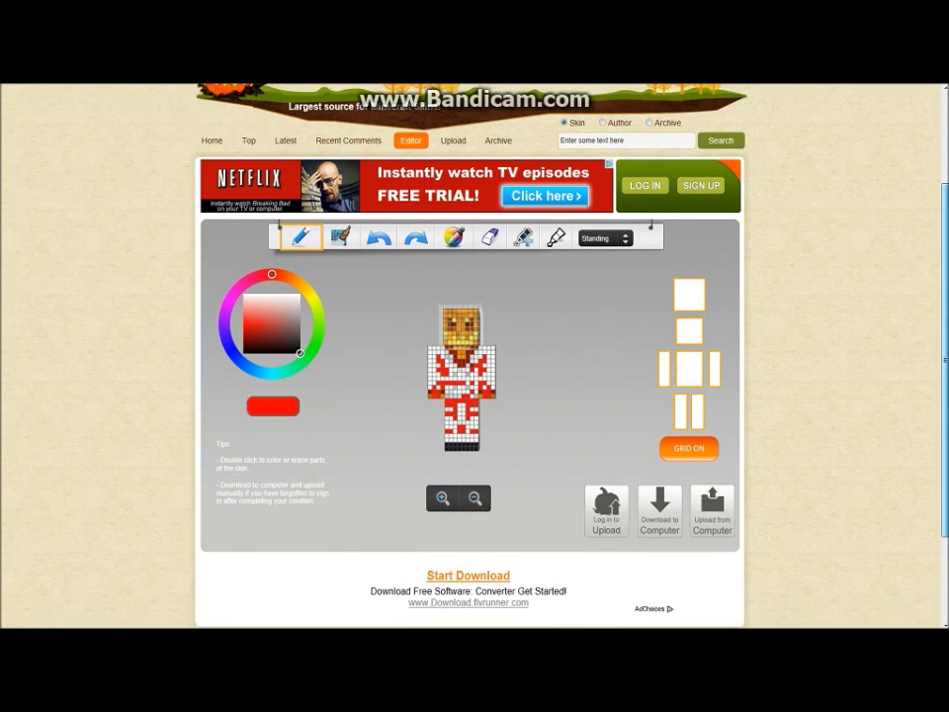
scroll(453, 432, "up", 2)
scroll(452, 426, "down", 1)
scroll(533, 371, "down", 1)
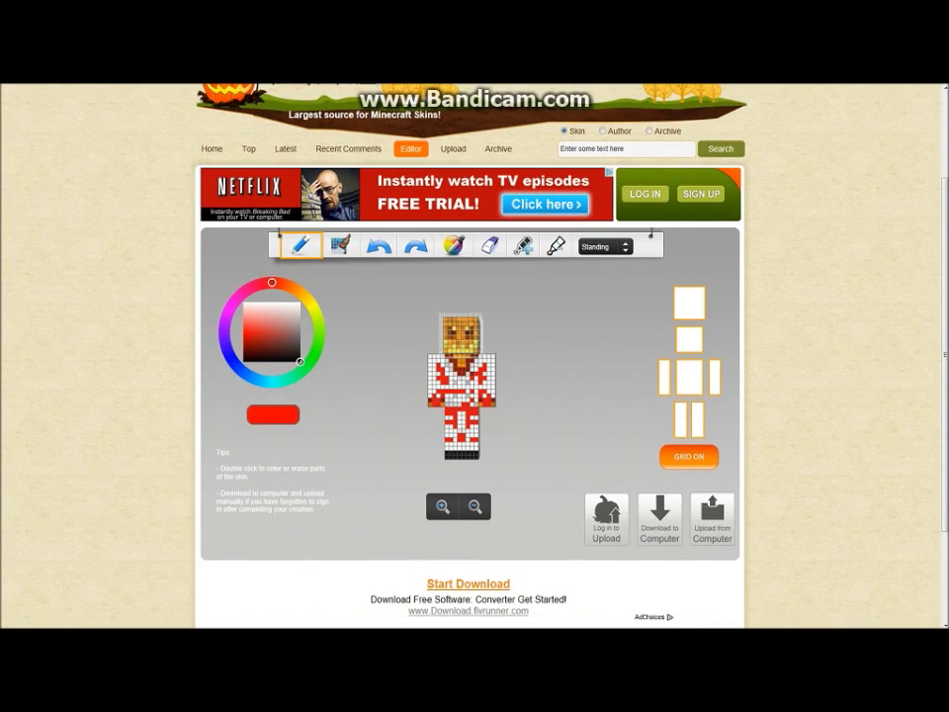